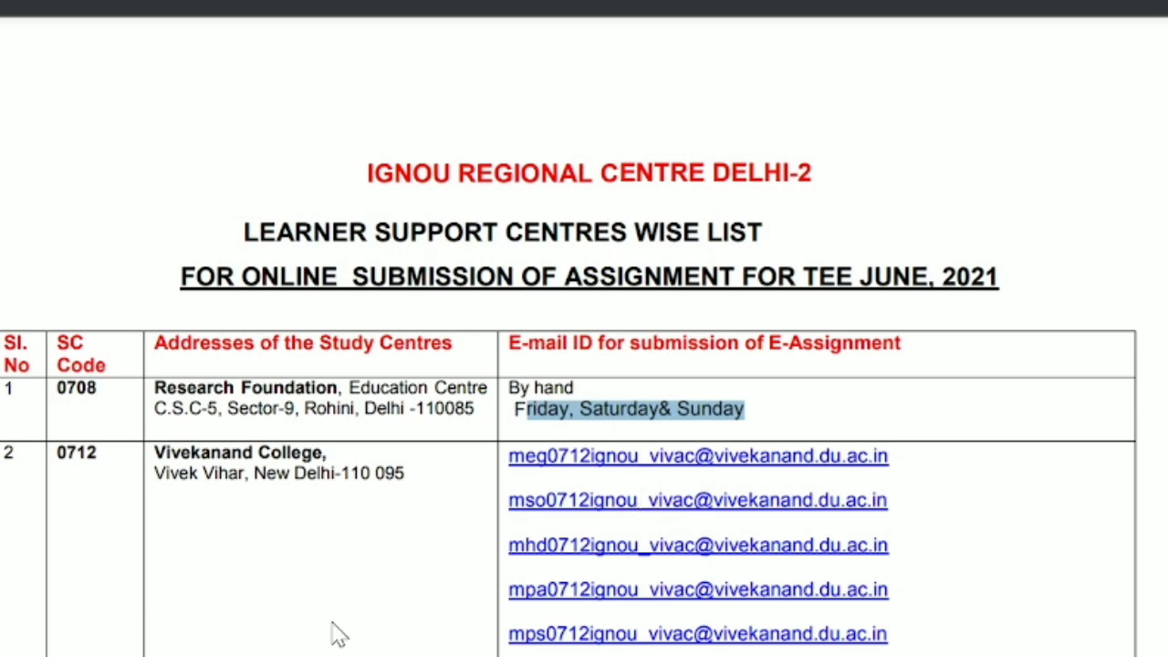
Review the IGNOU Delhi-2 study centre list, marking Vivekanand College and checking its assignment submission e-mail entries.
scroll(334, 630, "down", 3)
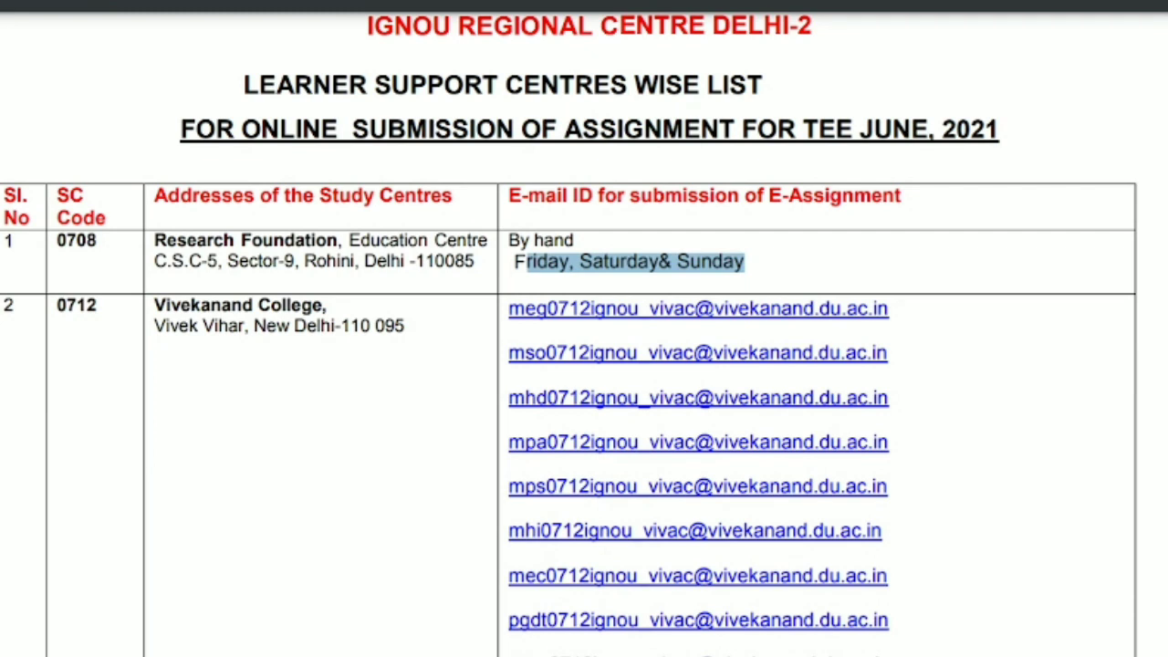
left_click_drag(155, 305, 323, 306)
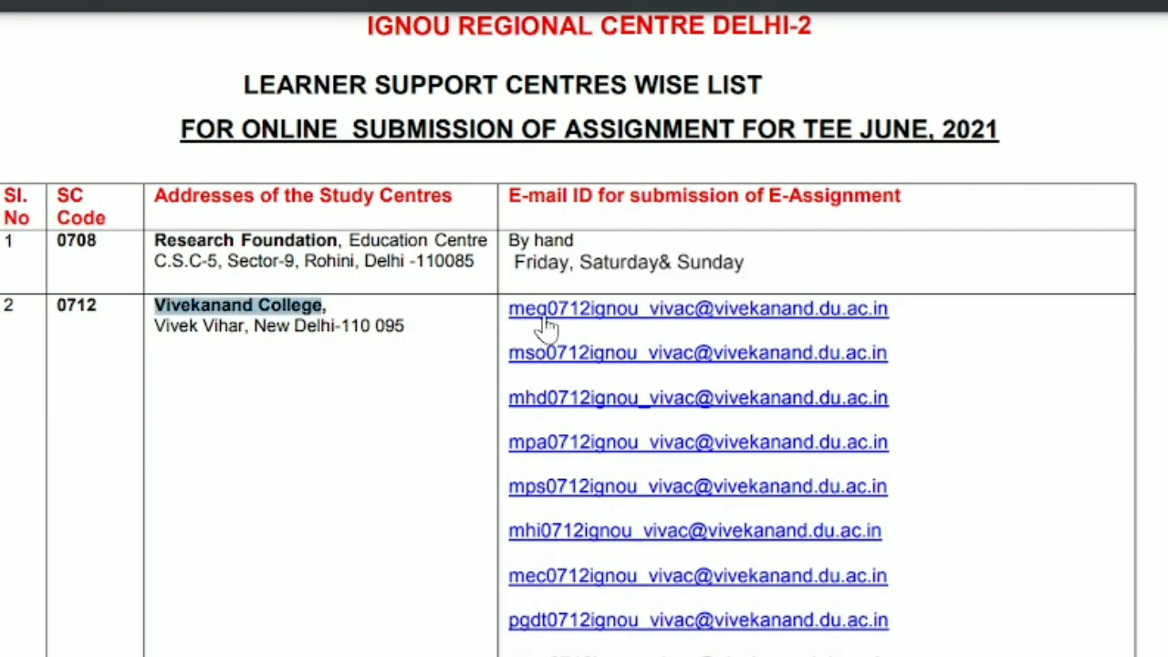
scroll(758, 470, "down", 8)
scroll(751, 480, "up", 8)
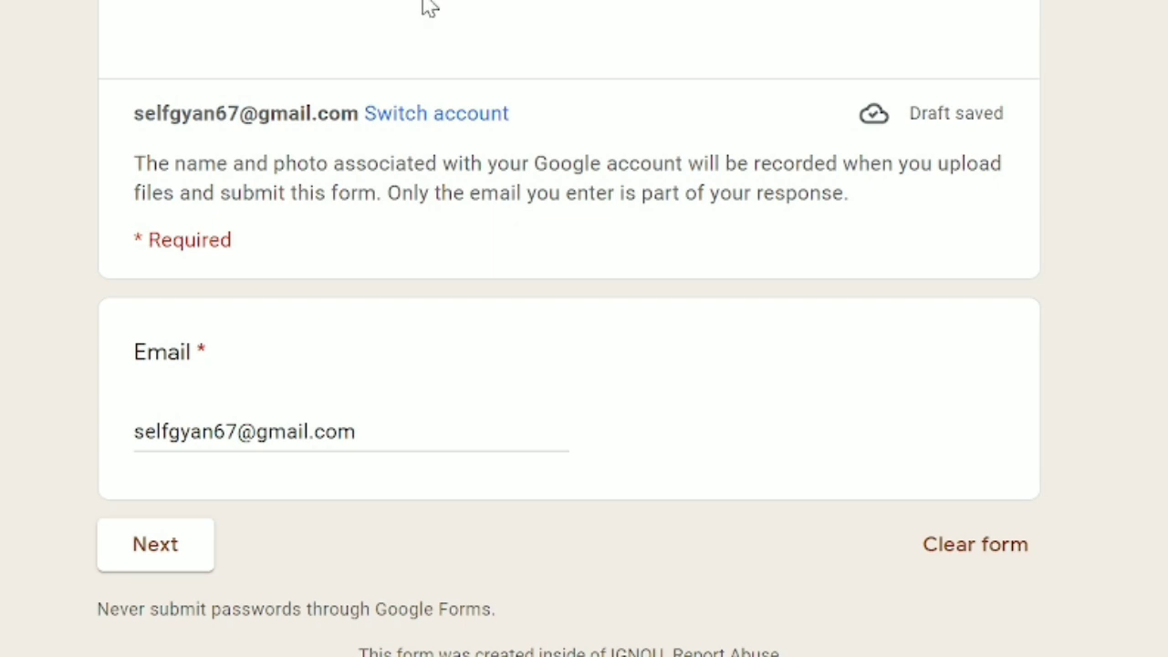
Read the title and submission instructions of the IGNOU Regional Centre Jodhpur June 2021 assignment form.
scroll(430, 7, "up", 10)
scroll(567, 329, "up", 15)
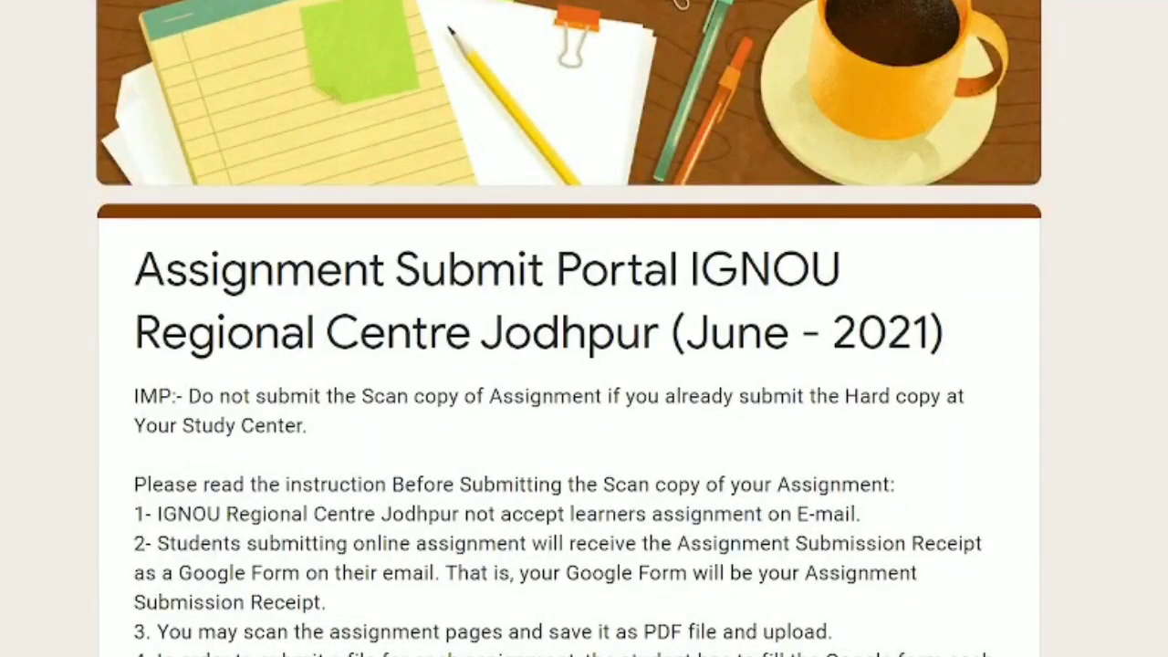
scroll(567, 329, "down", 3)
left_click_drag(481, 186, 560, 186)
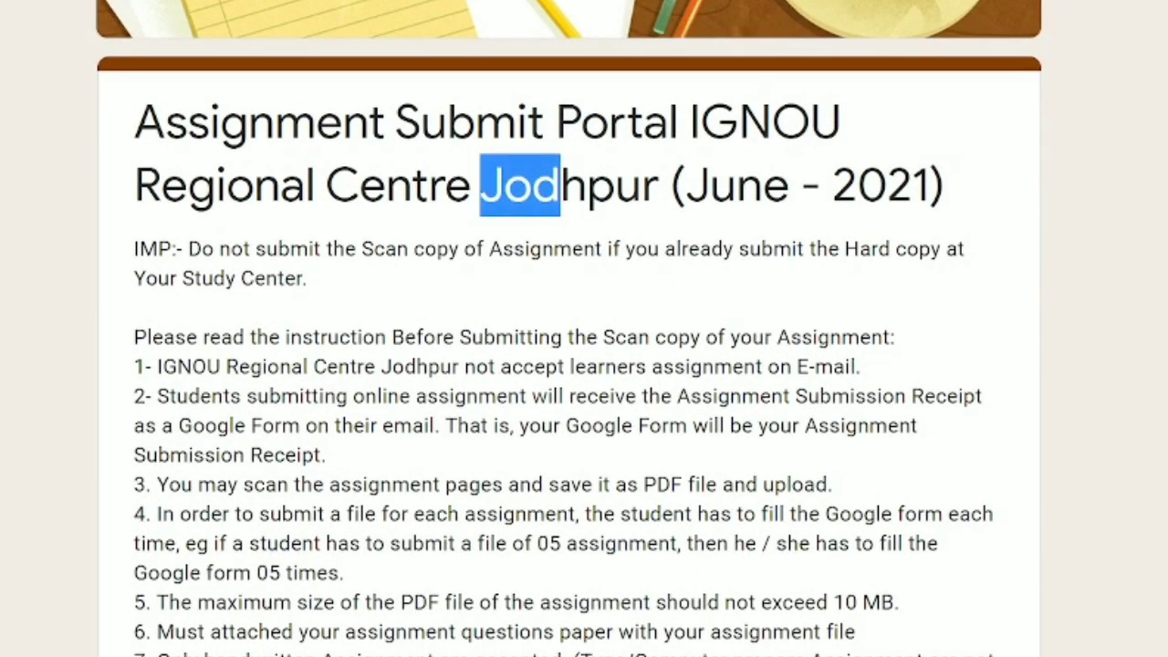
left_click_drag(710, 187, 929, 186)
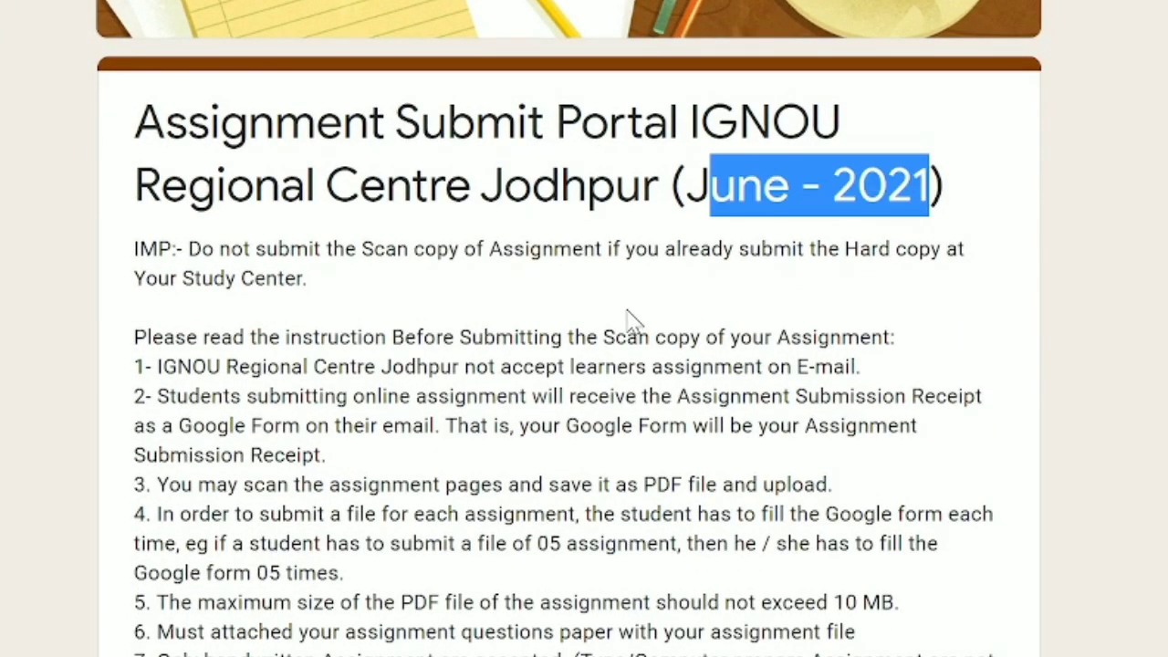
scroll(634, 318, "down", 3)
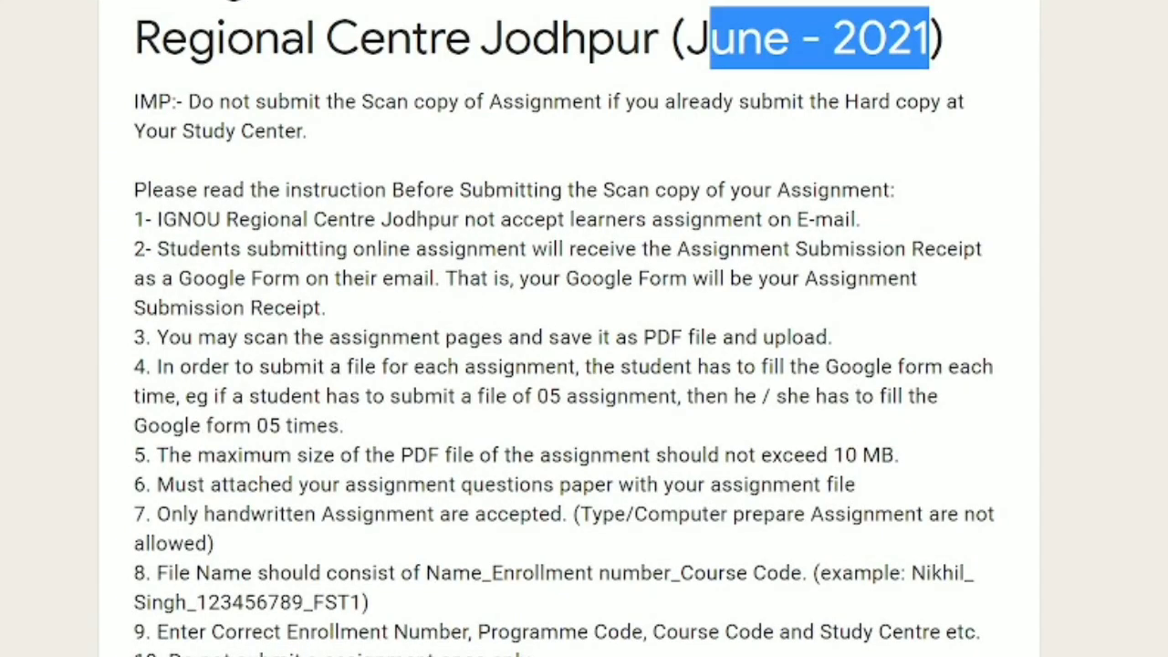
scroll(637, 247, "down", 3)
scroll(566, 329, "down", 20)
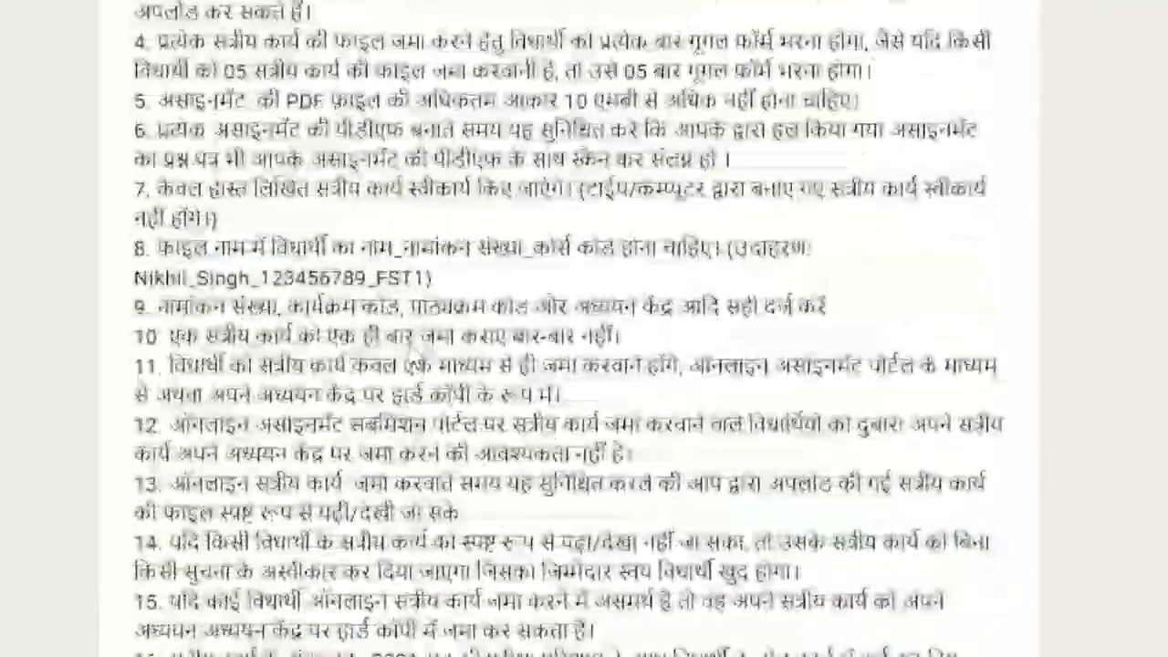
scroll(404, 373, "down", 10)
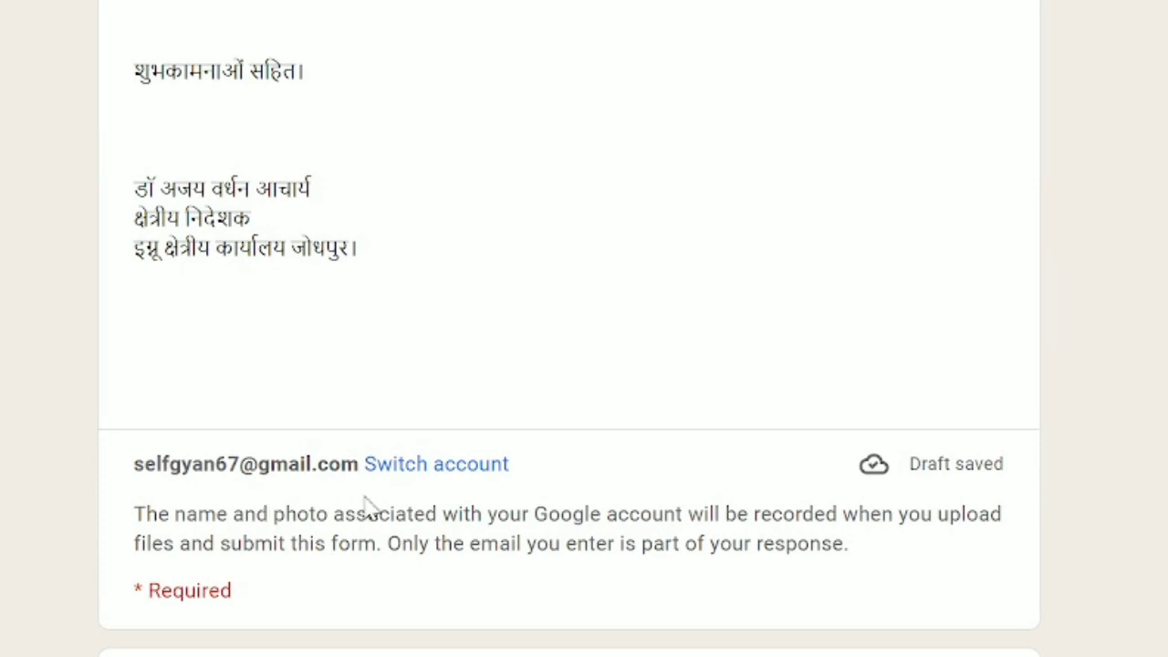
Continue past the e-mail section of the Jodhpur form to the learner details section.
scroll(641, 503, "down", 3)
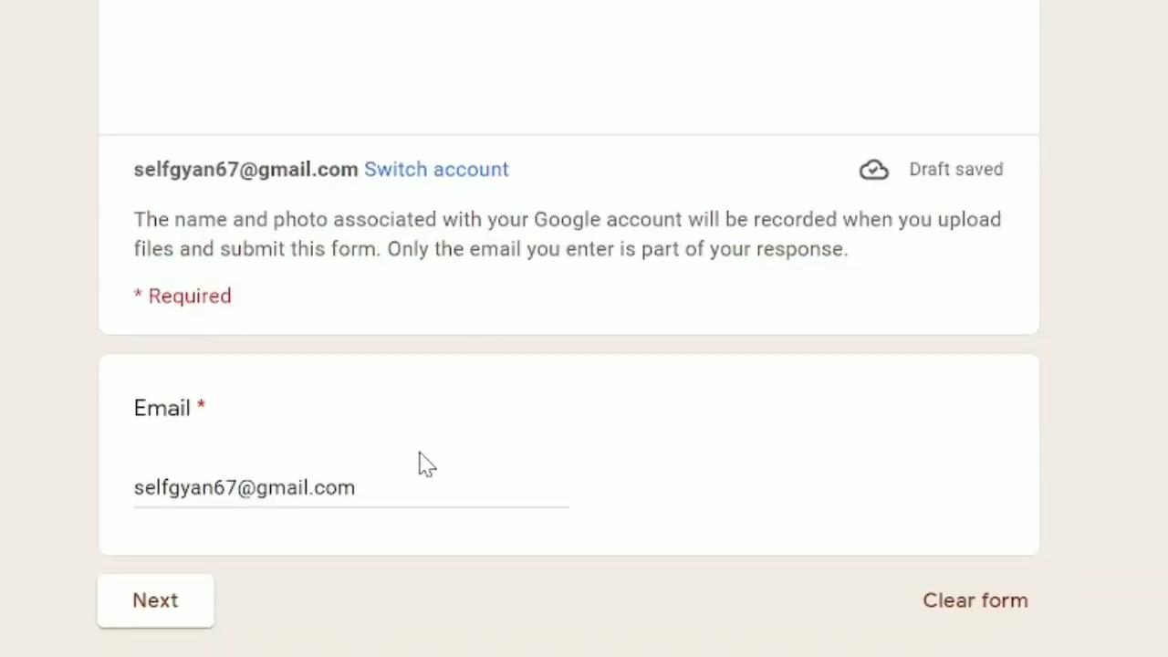
left_click(171, 625)
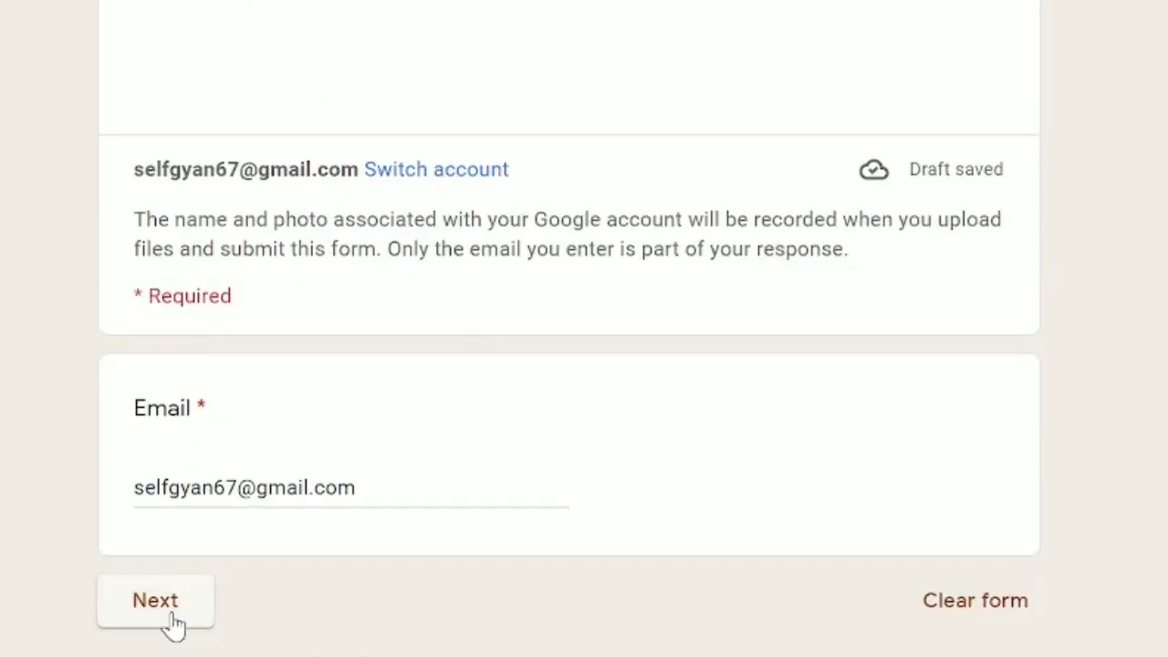
scroll(183, 615, "down", 5)
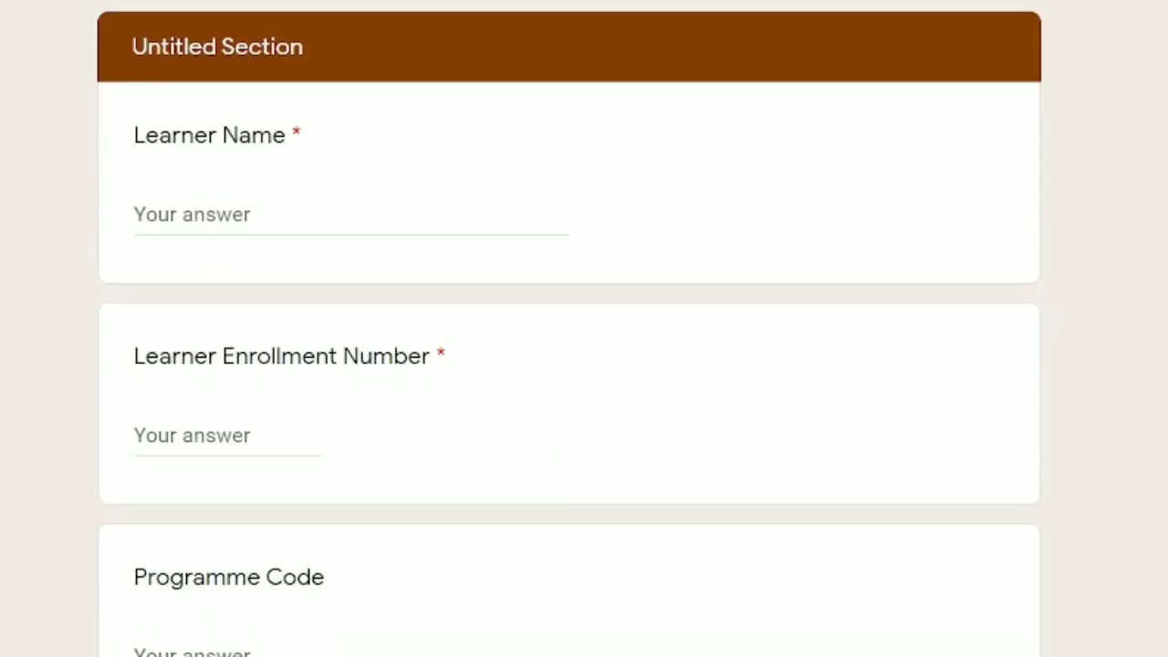
scroll(200, 482, "down", 2)
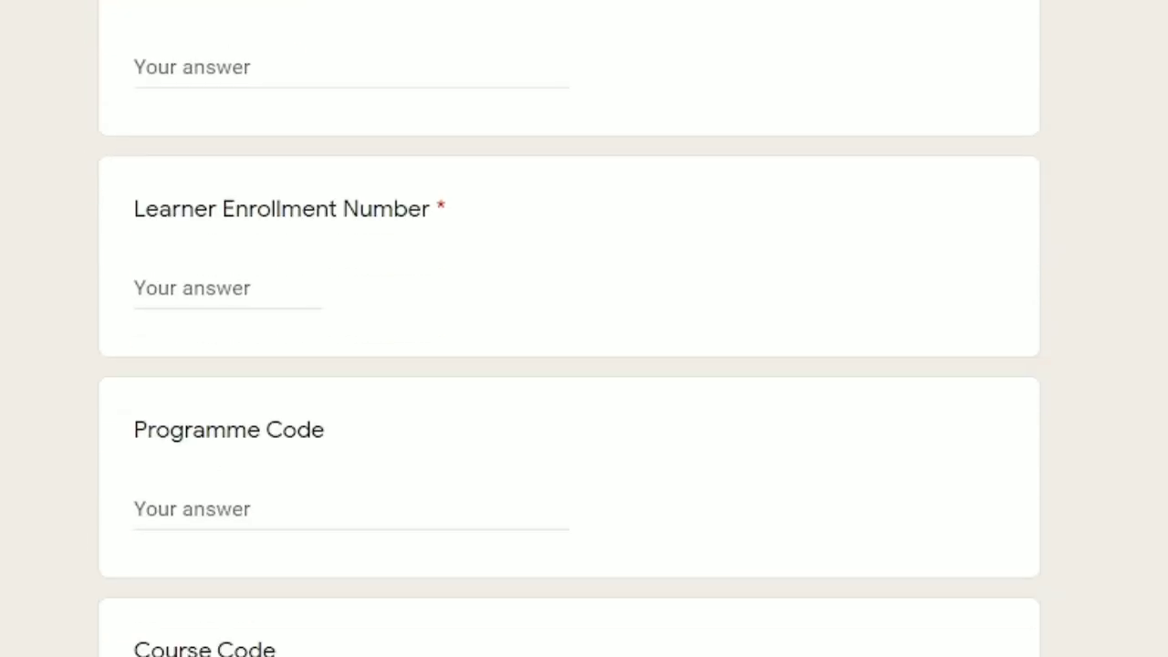
scroll(209, 493, "down", 4)
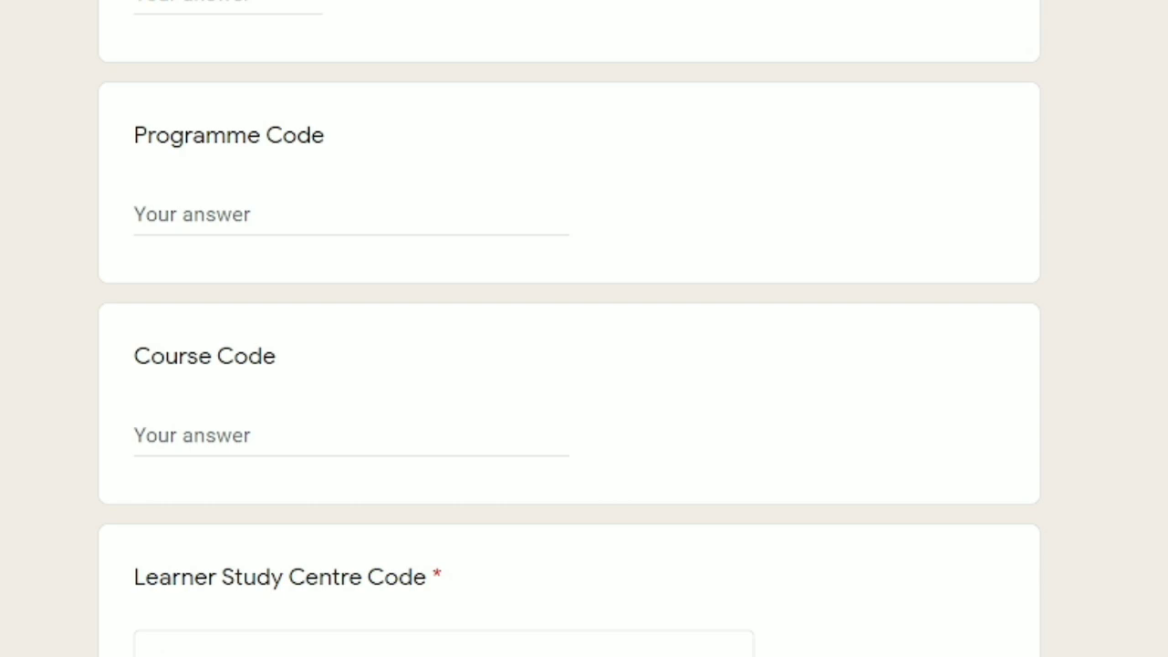
Set the Learner Study Centre Code to 88014, Tegore PG College, Kuchaman City.
scroll(253, 374, "down", 3)
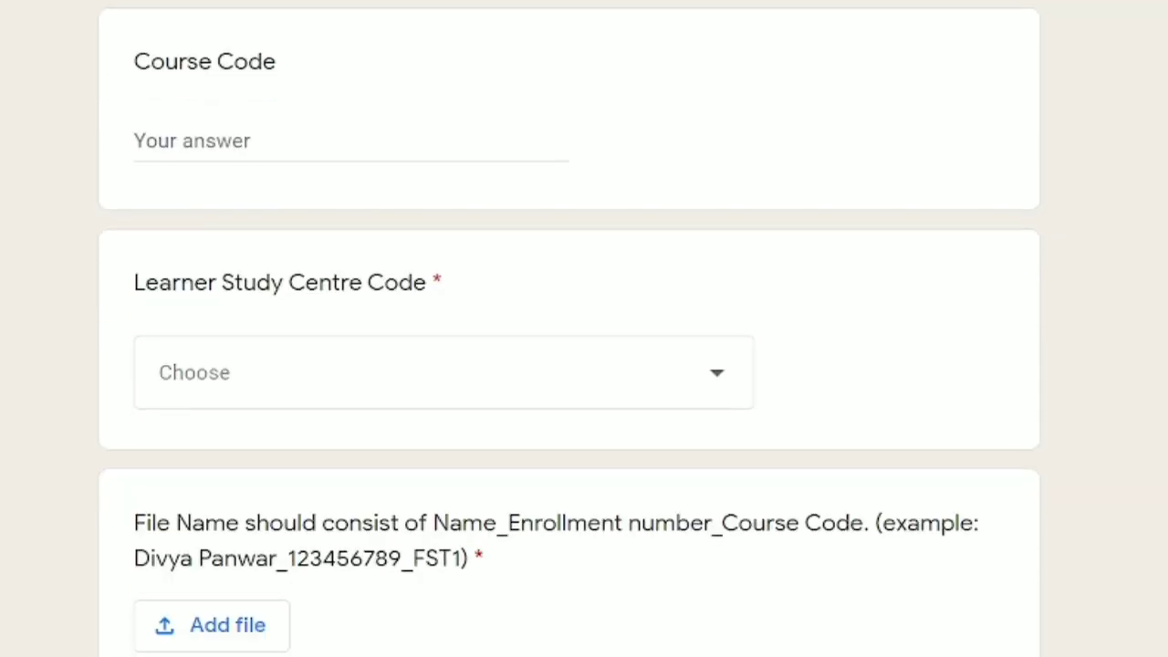
left_click(256, 382)
scroll(247, 535, "down", 5)
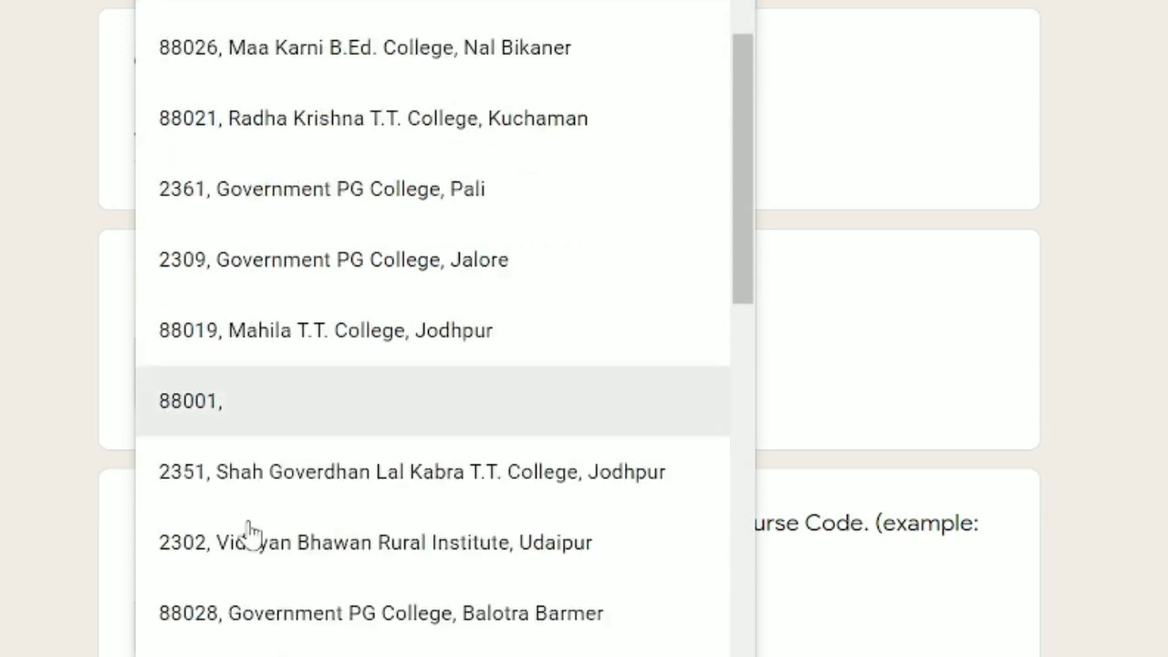
scroll(235, 493, "up", 5)
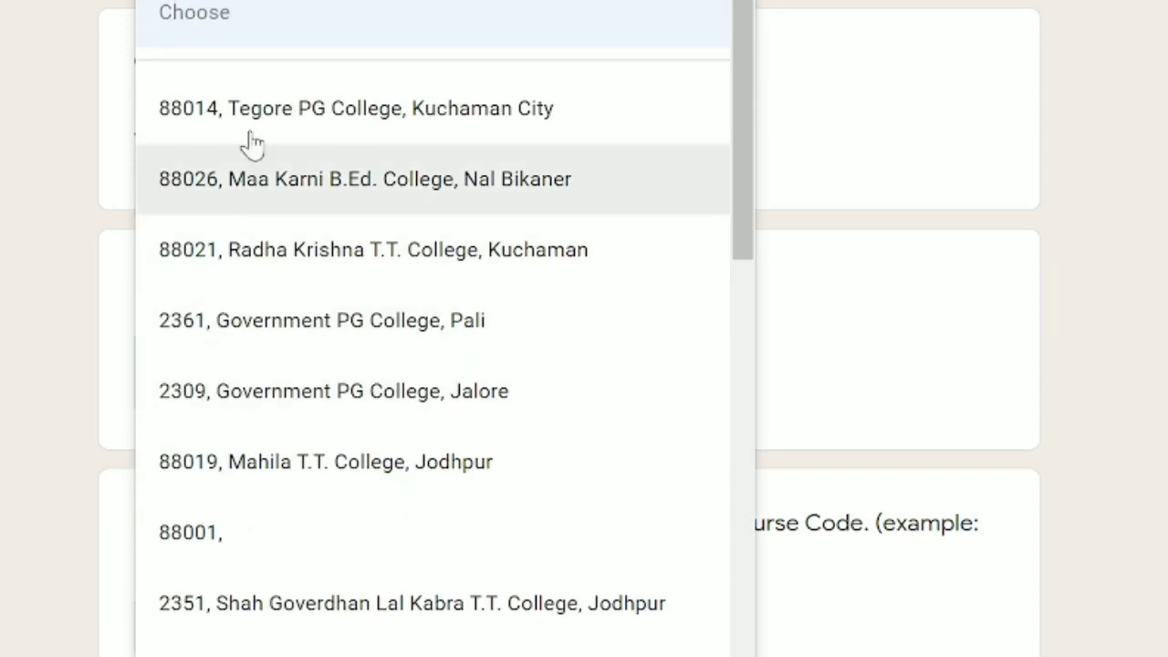
left_click(255, 135)
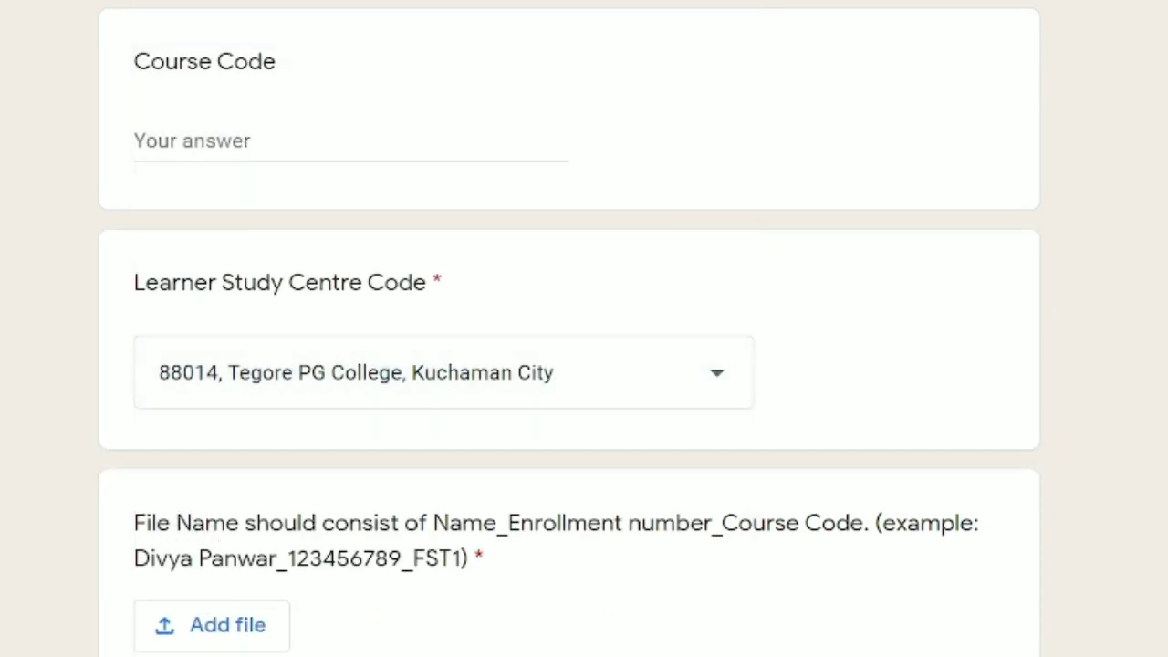
Review the learner details fields, from the learner name through the file upload and mobile number.
scroll(274, 482, "down", 3)
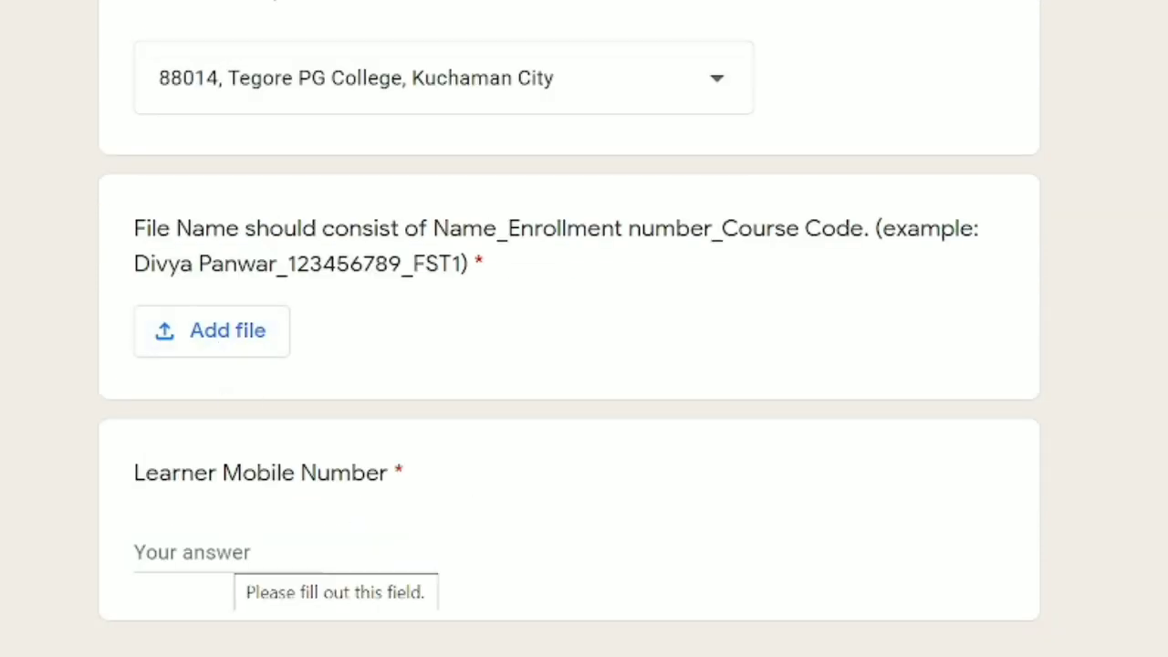
scroll(219, 609, "down", 3)
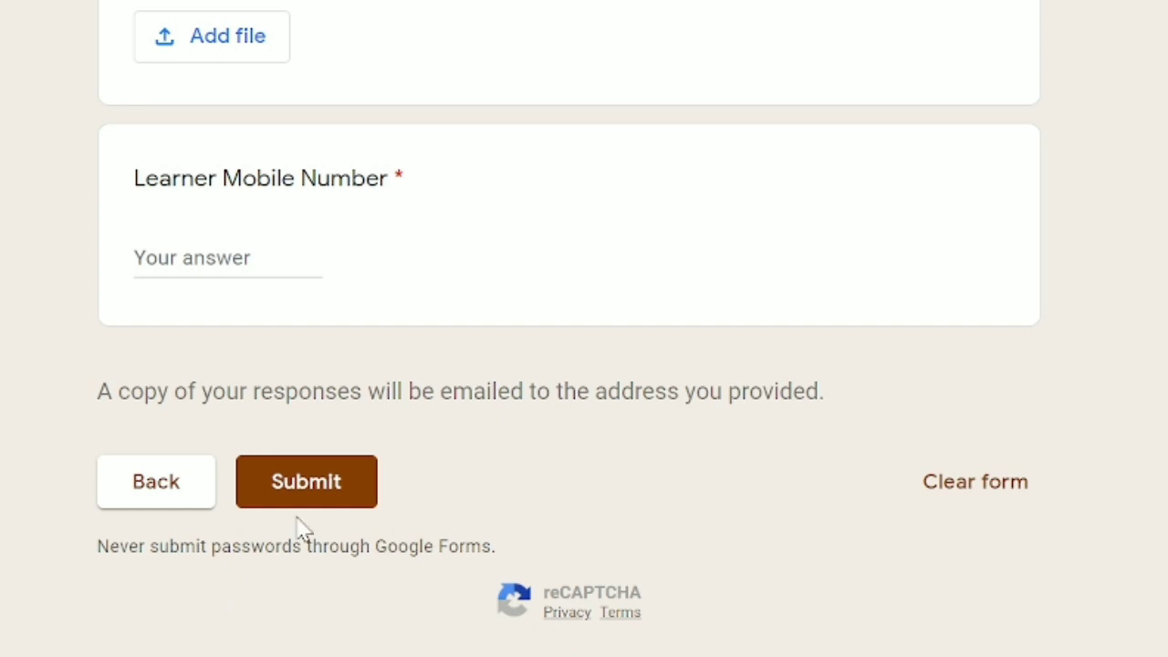
scroll(297, 533, "up", 15)
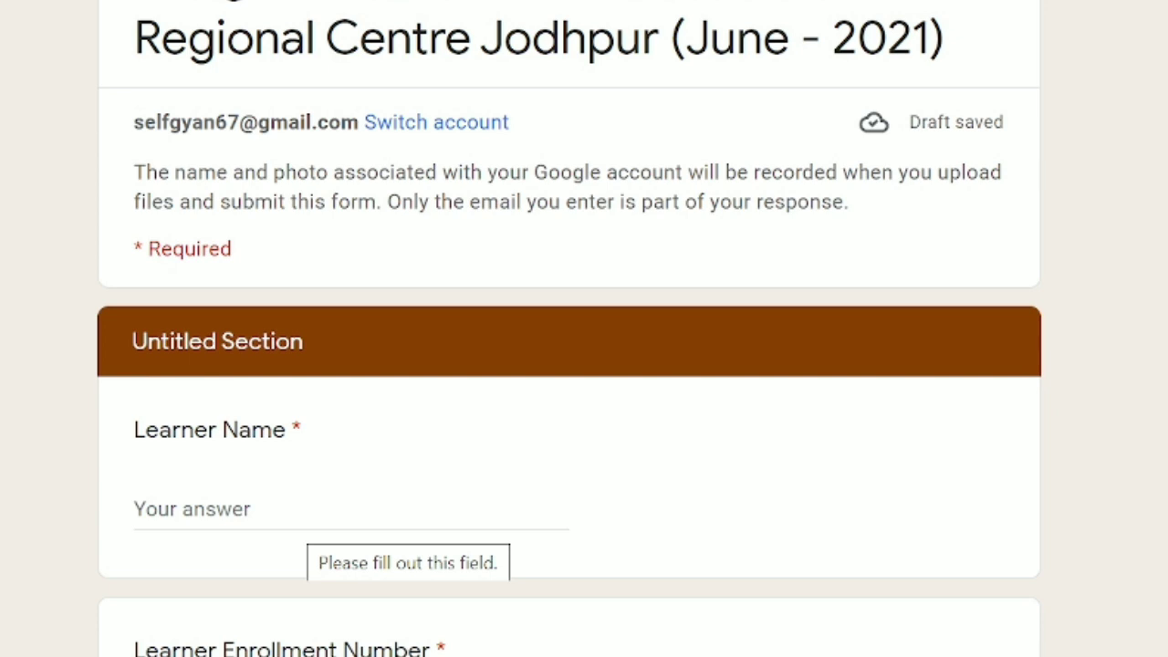
scroll(417, 556, "down", 15)
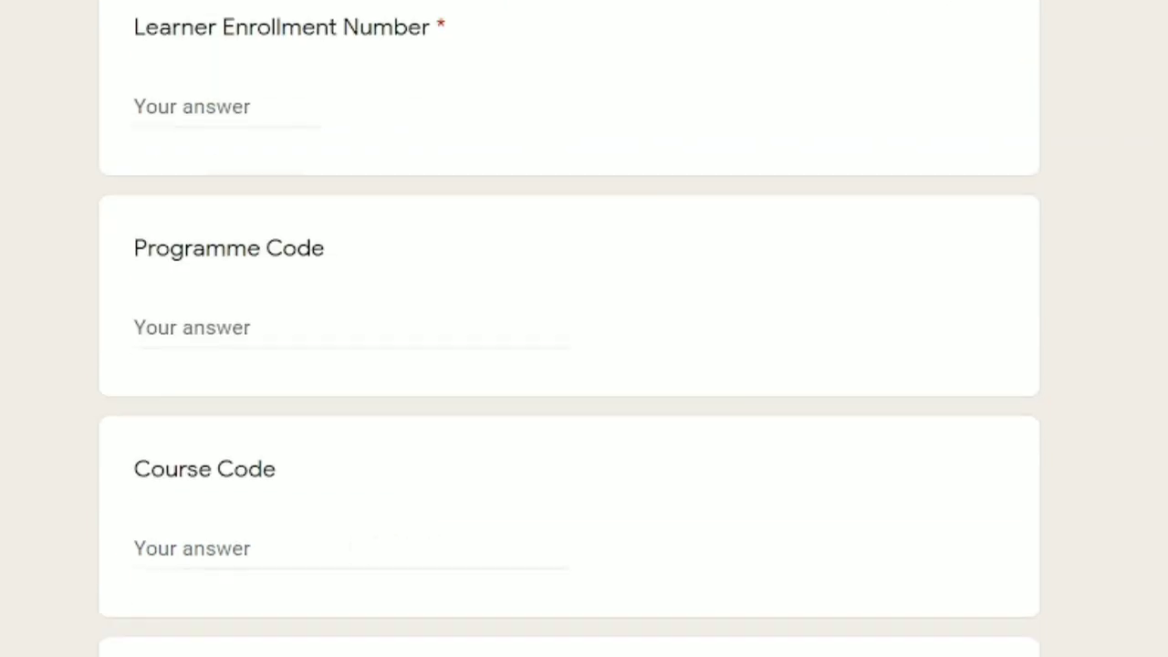
scroll(347, 483, "up", 3)
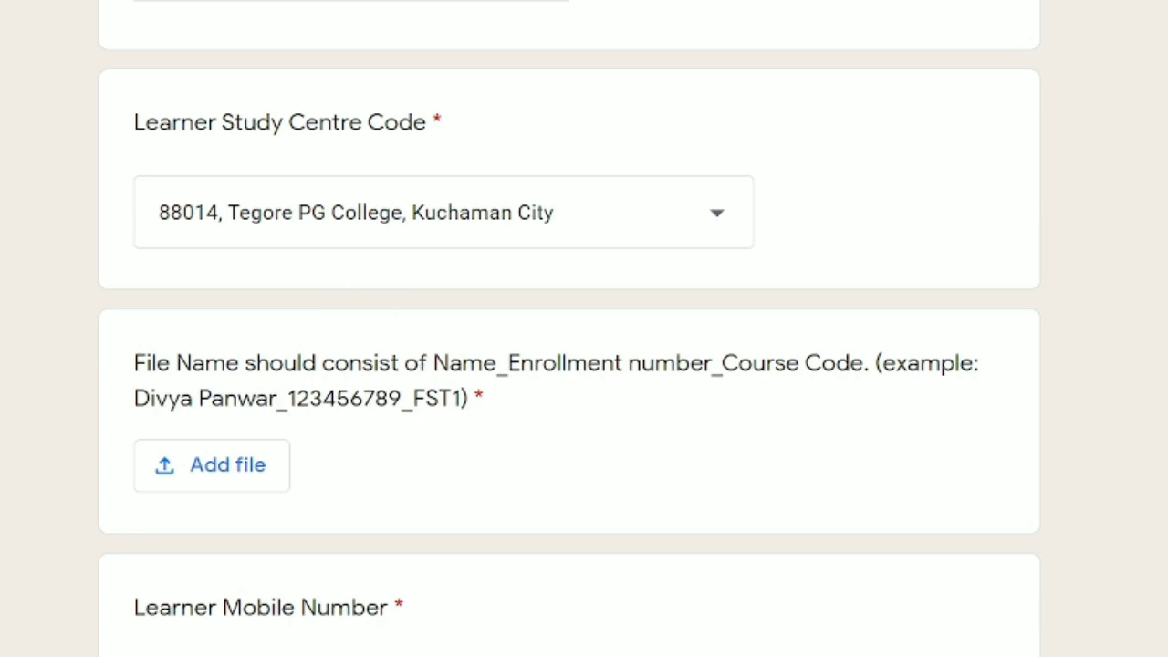
Examine the upload question's file name format, Name_Enrollment number_Course Code, with its example, and the end of the form.
left_click_drag(432, 363, 881, 363)
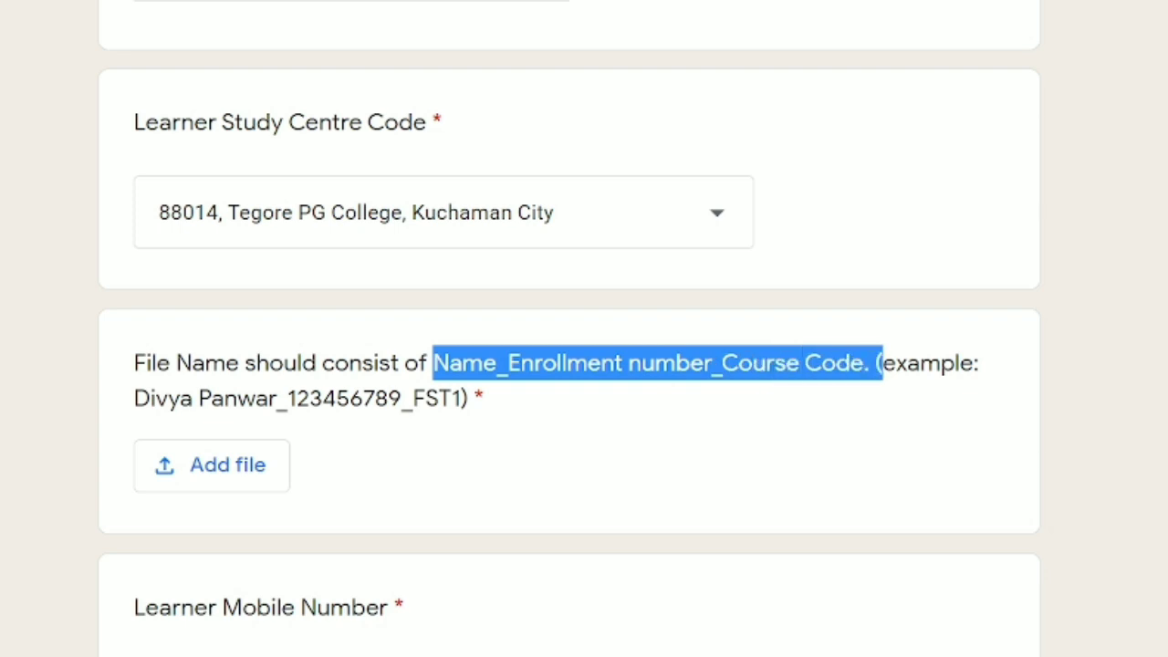
left_click(867, 436)
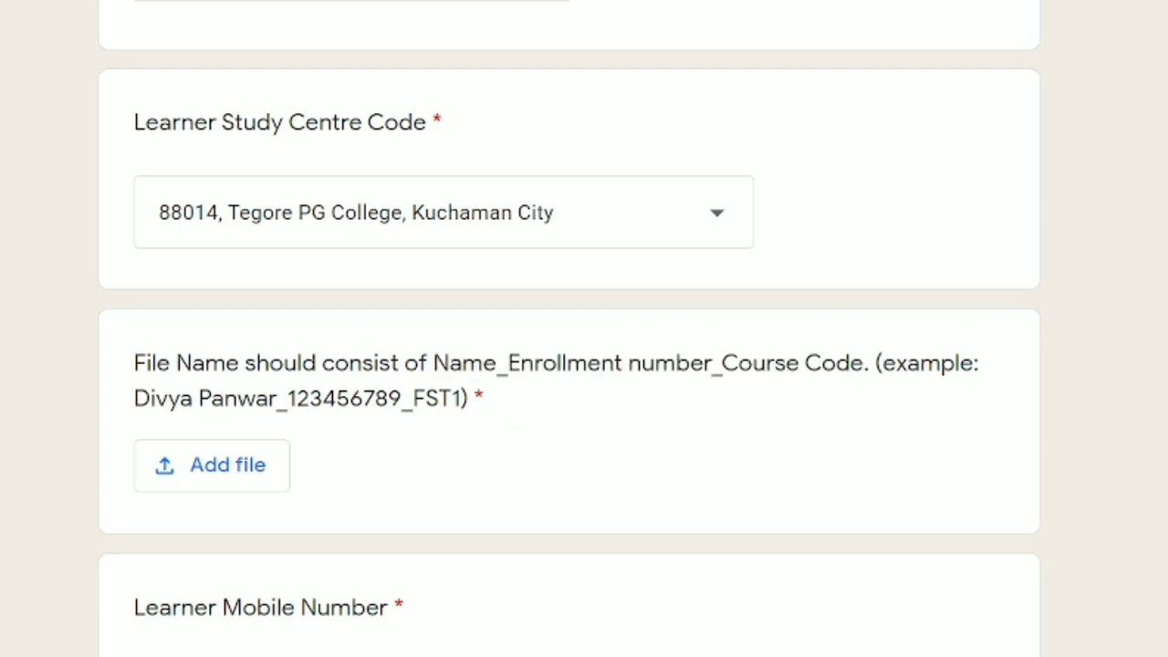
left_click_drag(134, 398, 297, 398)
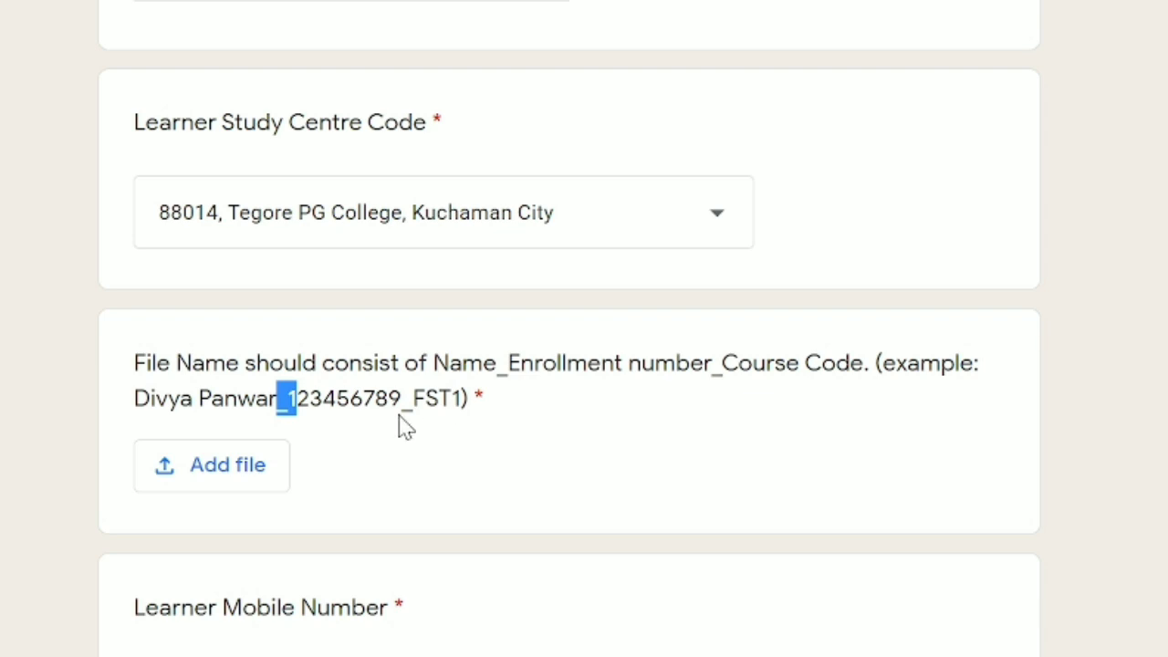
left_click_drag(425, 398, 452, 398)
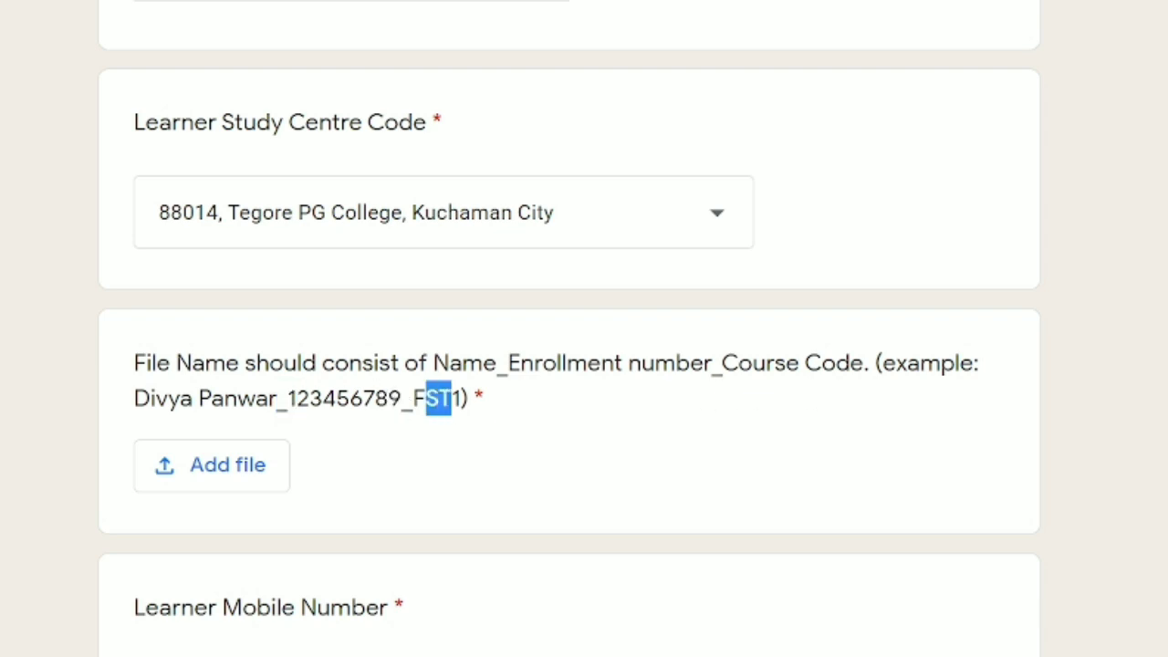
left_click(538, 405)
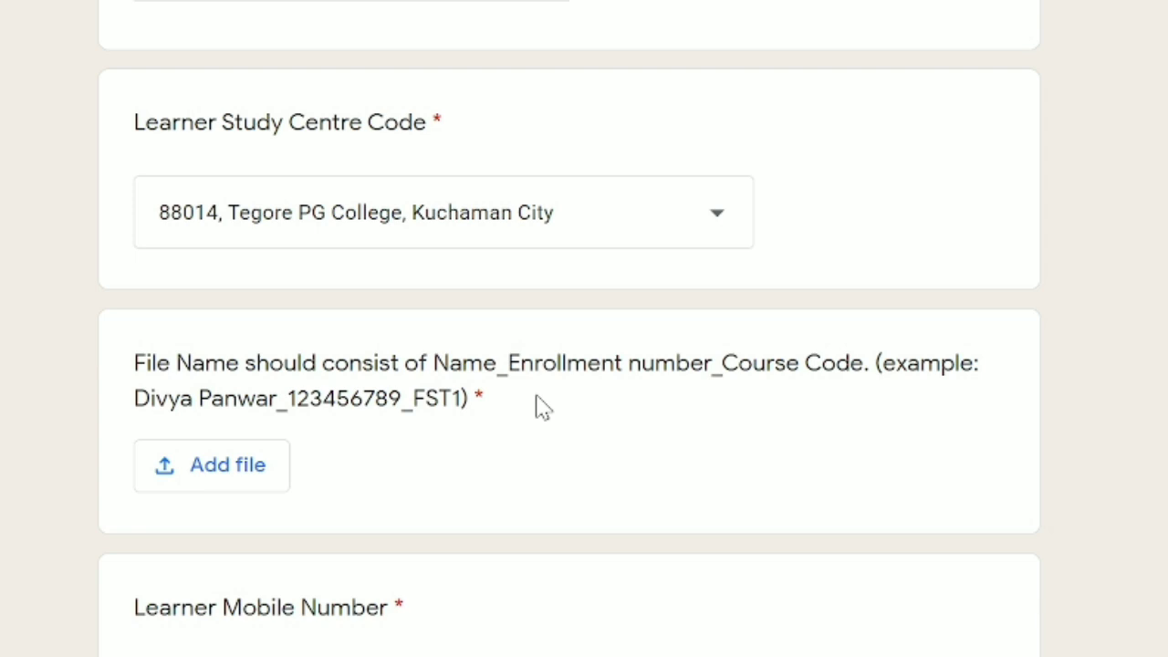
scroll(502, 487, "down", 3)
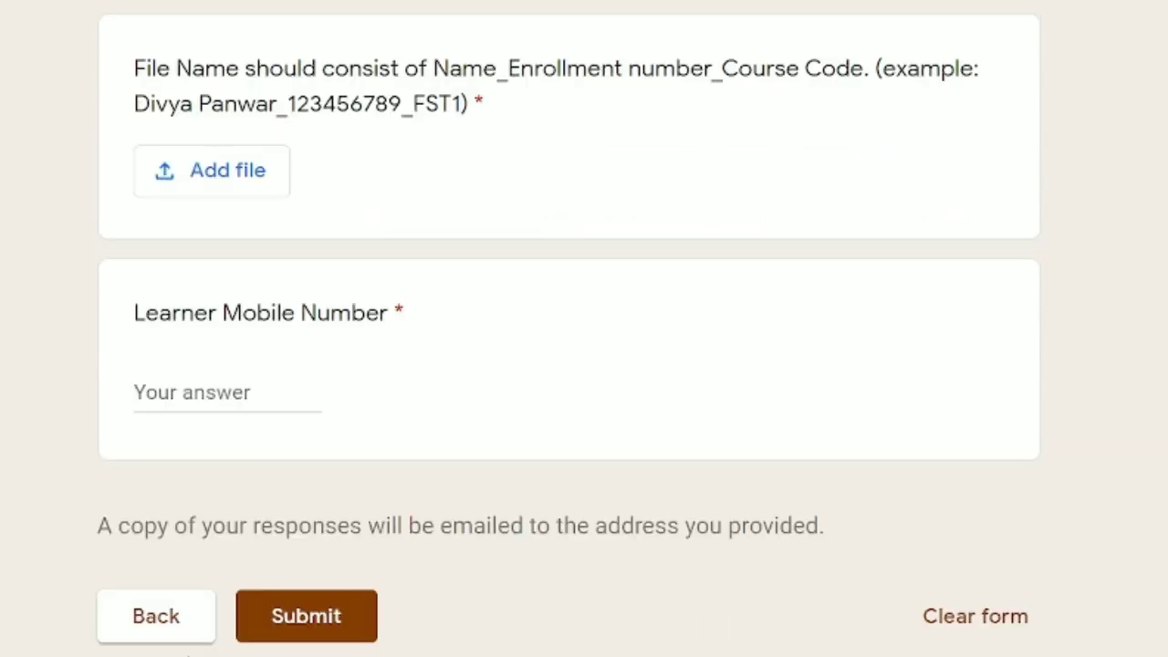
left_click(360, 619)
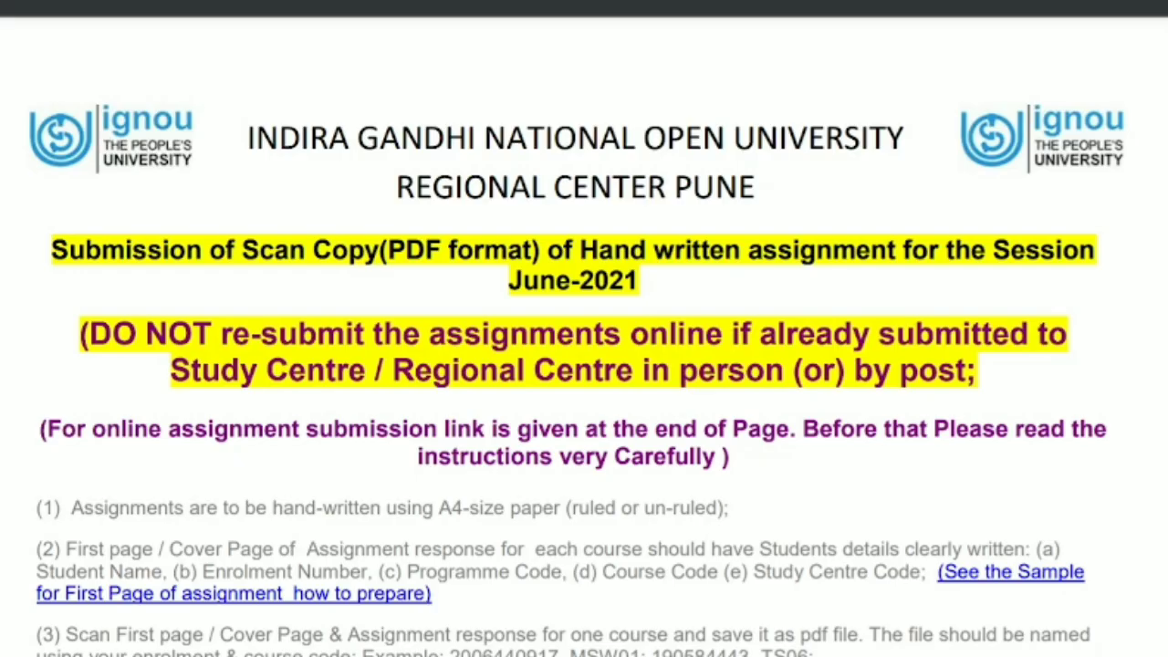
Read the Regional Center Pune notice on re-submission, handwritten A4 assignments and the cover page details.
scroll(584, 329, "down", 3)
scroll(584, 328, "up", 3)
scroll(429, 307, "down", 2)
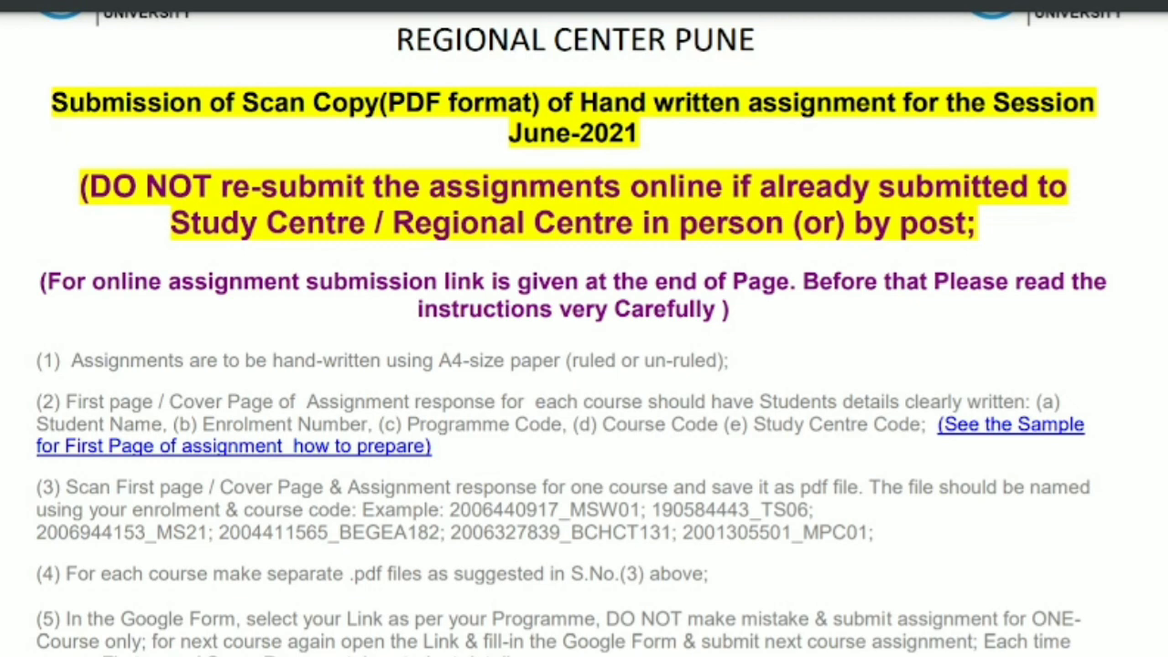
scroll(584, 338, "down", 3)
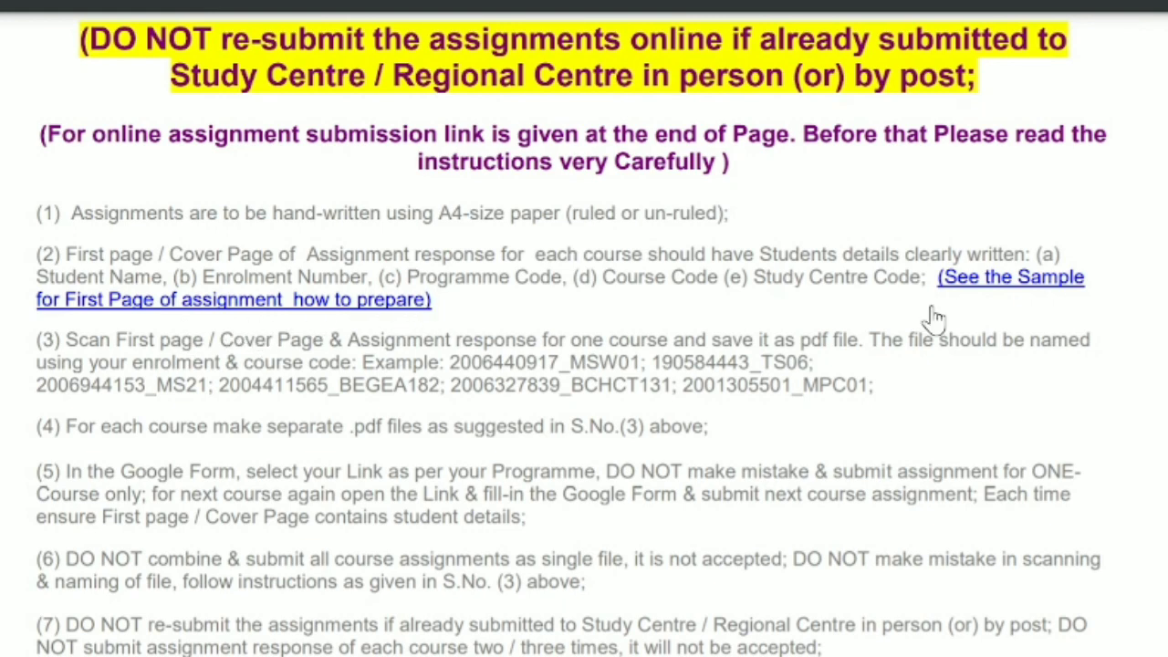
scroll(584, 366, "down", 3)
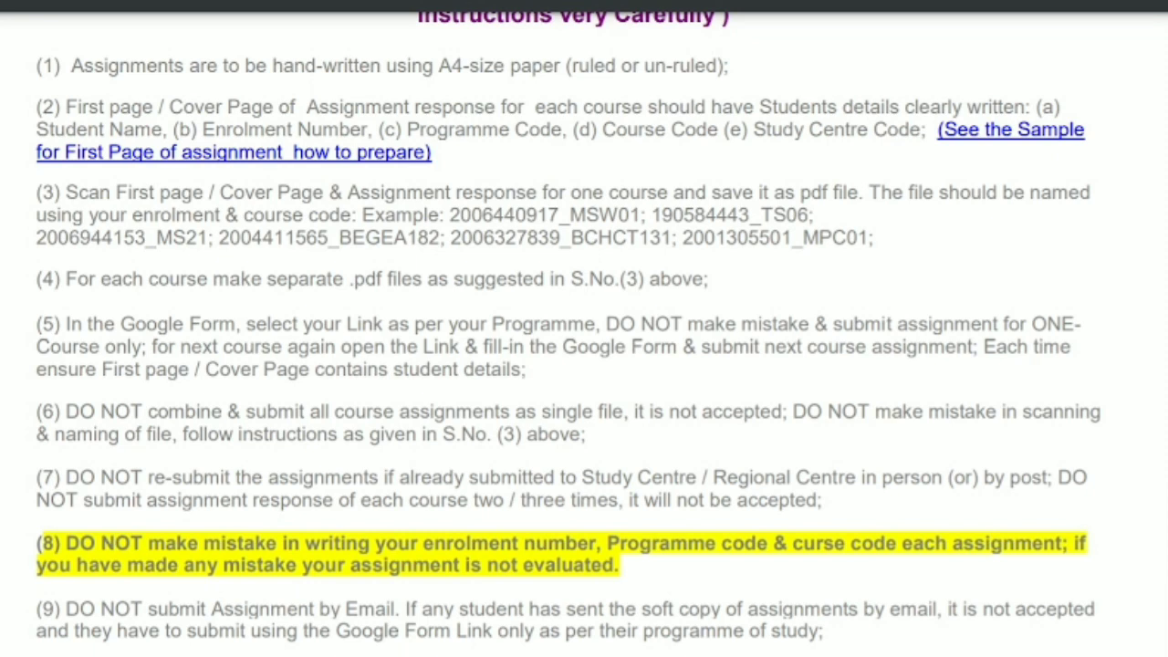
Examine the PDF file naming examples in instruction 3 and the separate-file rule in instruction 4 of the Pune notice.
left_click_drag(654, 216, 808, 216)
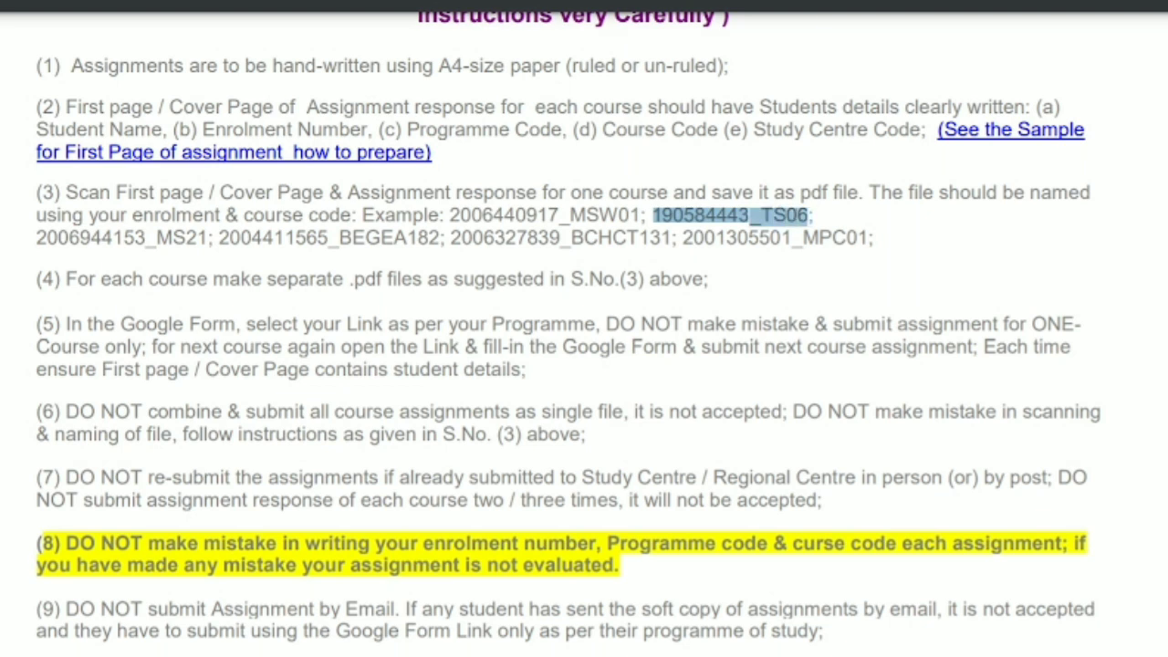
left_click_drag(220, 237, 440, 237)
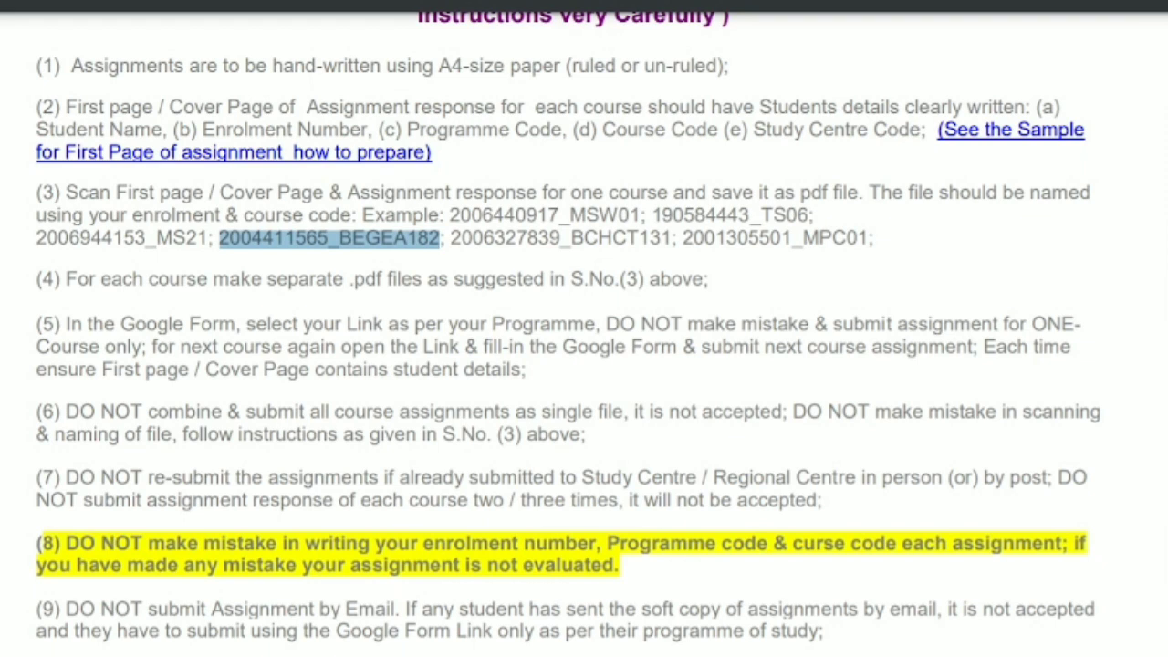
left_click_drag(134, 280, 565, 279)
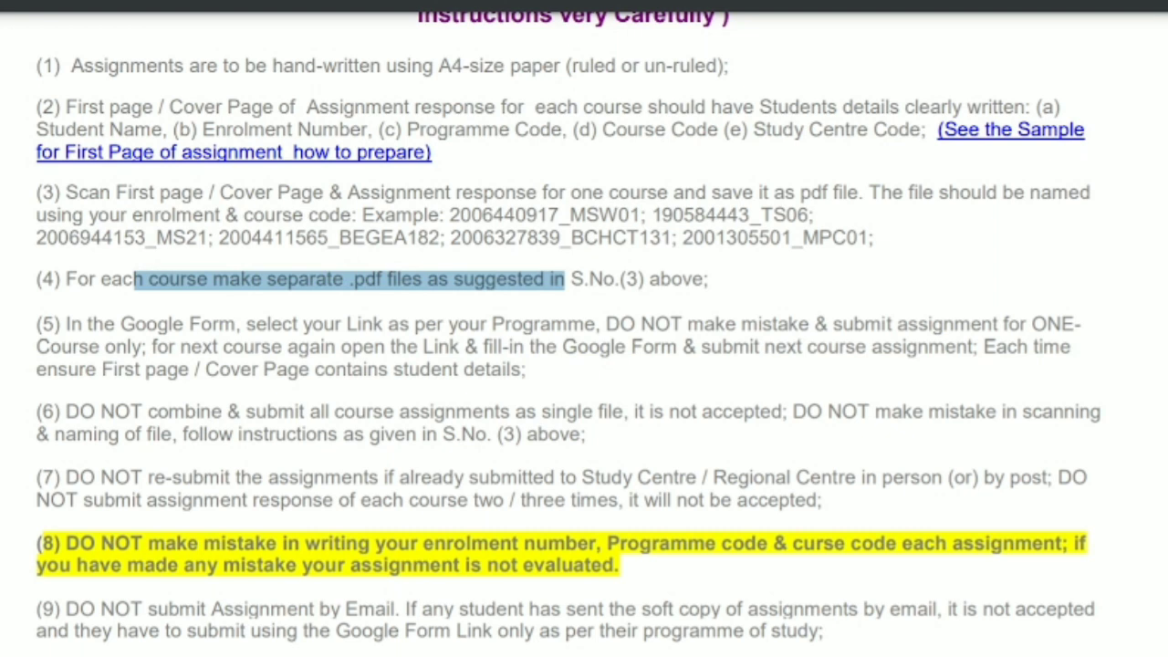
left_click(565, 279)
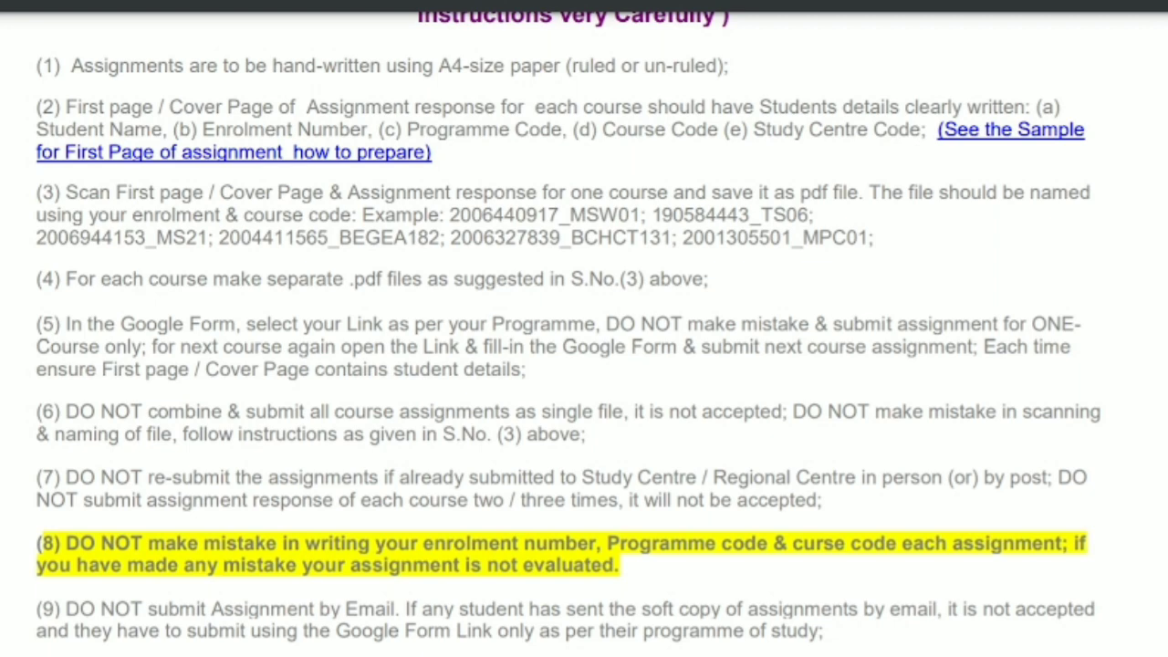
Read the remaining Pune instructions on Google Form submission, acknowledgement, assignment status and grade card updates.
scroll(584, 329, "down", 3)
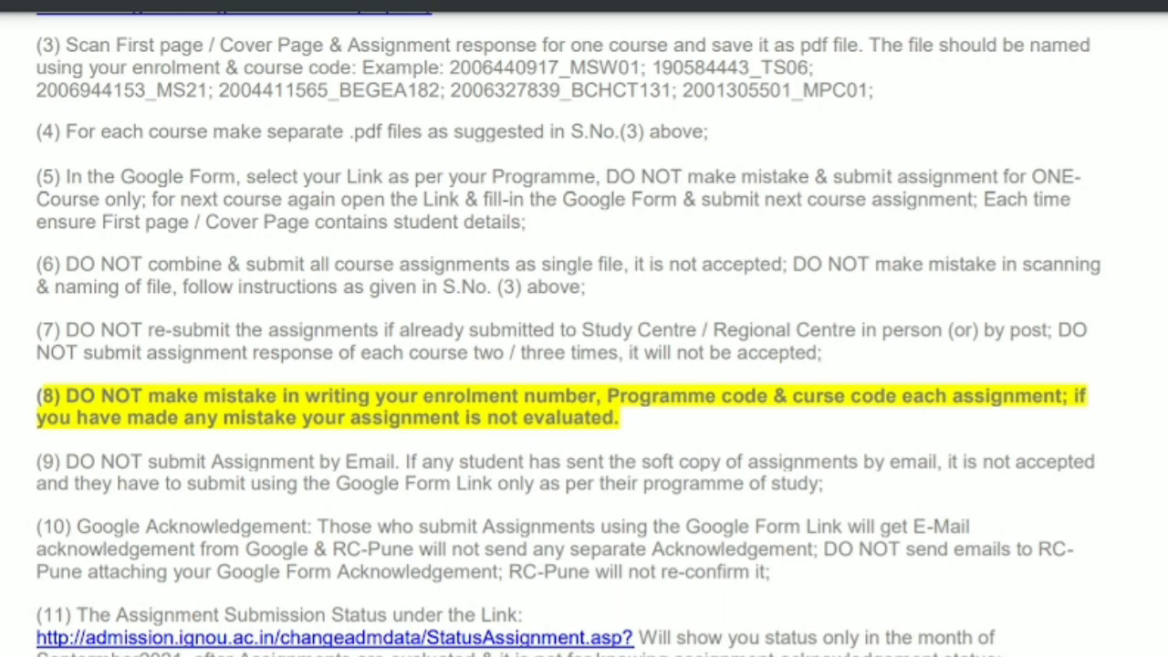
scroll(584, 365, "down", 3)
scroll(584, 365, "down", 3)
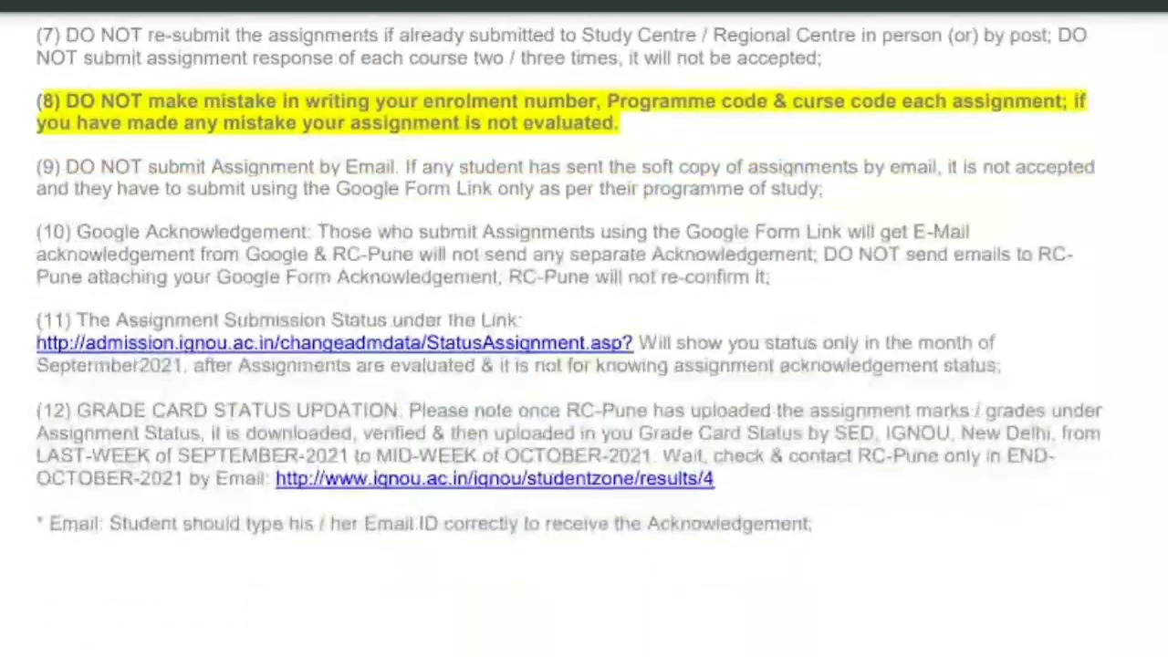